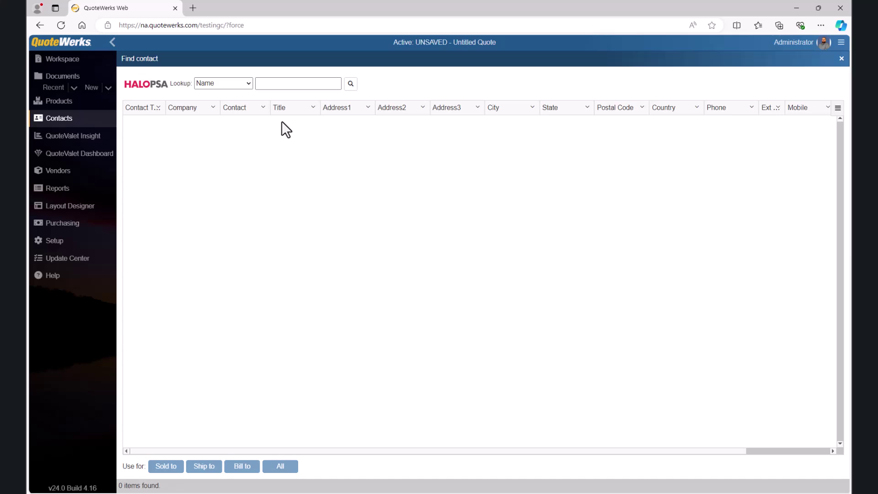
# Search HaloPSA contacts by name for 'Computer' and apply Computer Hut to sold-to, ship-to and bill-to
pyautogui.click(245, 84)
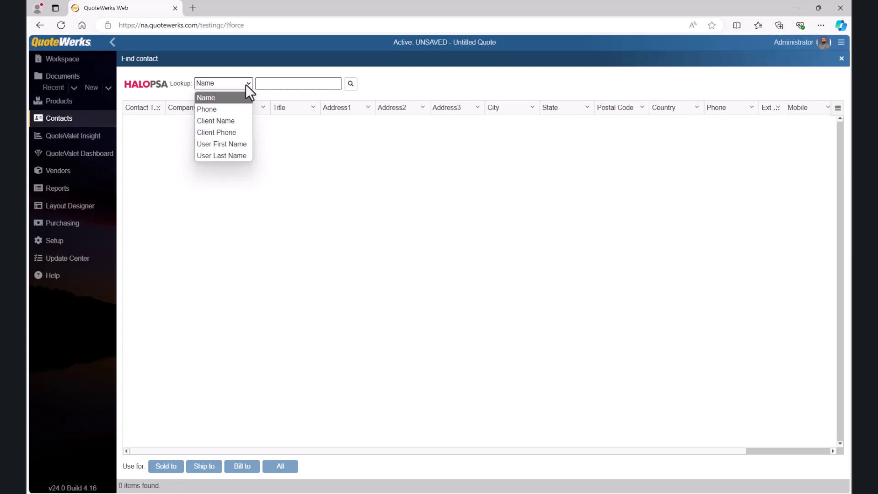
pyautogui.click(245, 84)
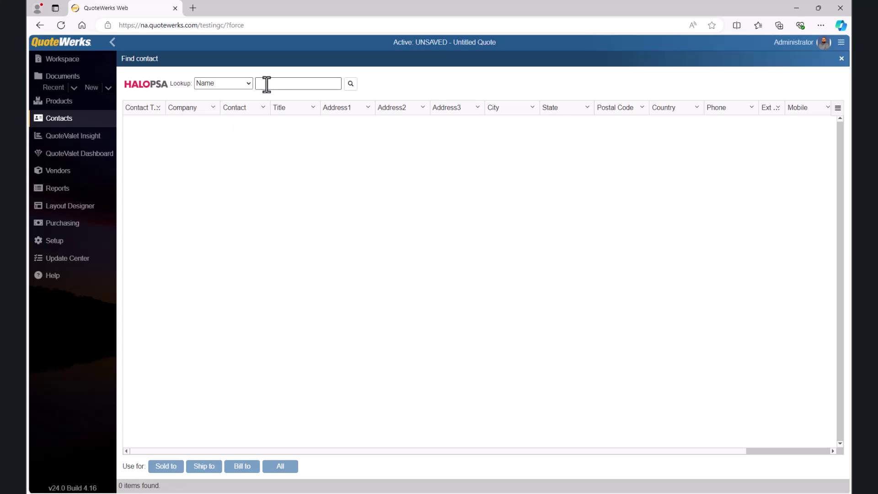
pyautogui.click(266, 84)
pyautogui.write('Computer')
pyautogui.press('Return')
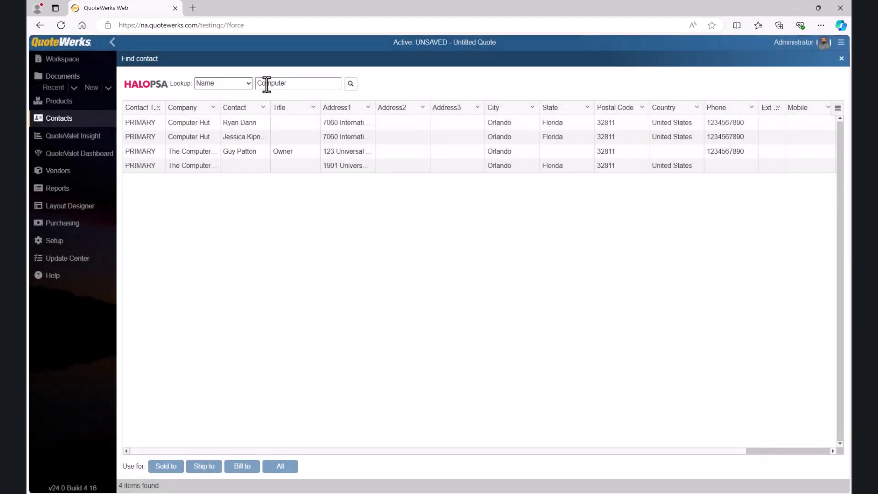
pyautogui.click(211, 123)
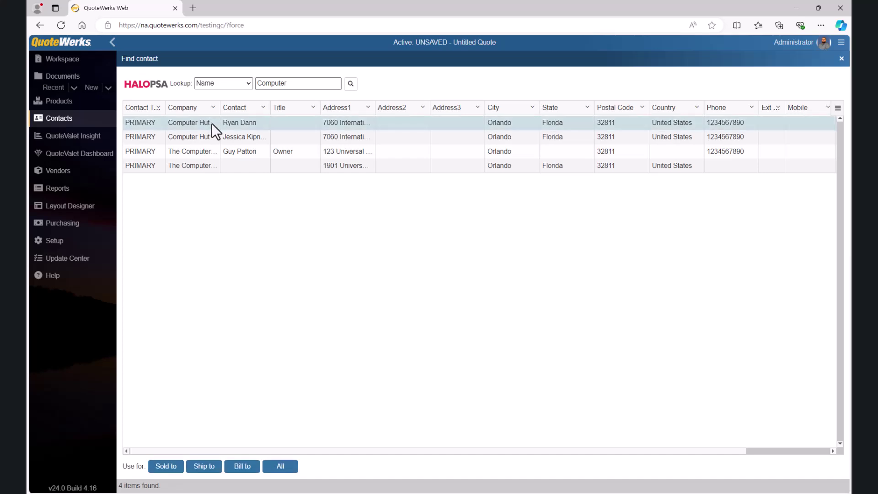
pyautogui.click(286, 470)
pyautogui.click(841, 58)
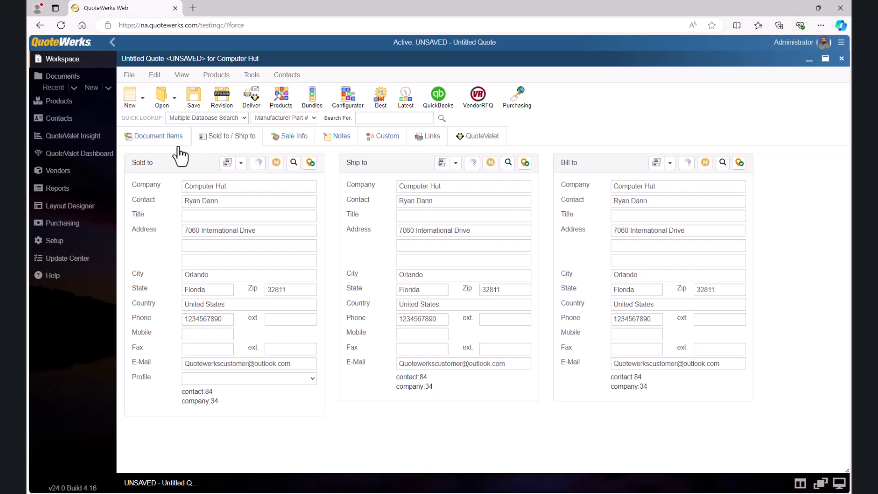
# Search the HaloPSA product database for items with 'TV' in the description
pyautogui.click(164, 147)
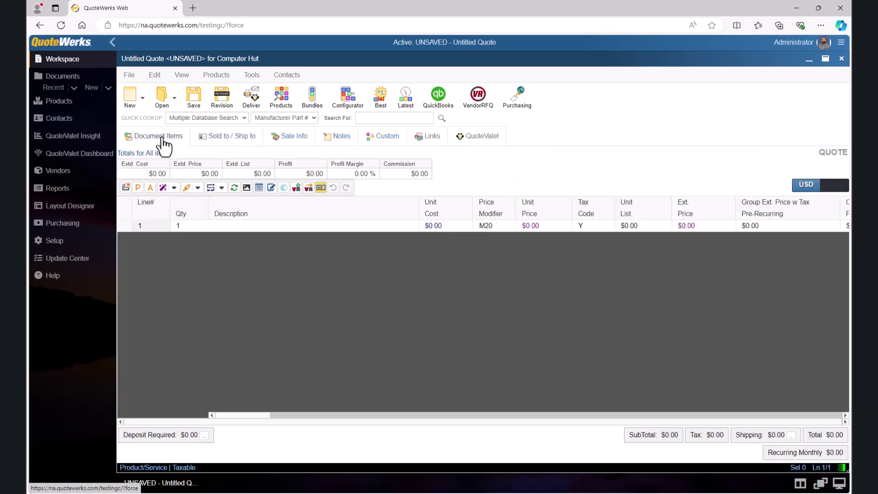
pyautogui.click(275, 100)
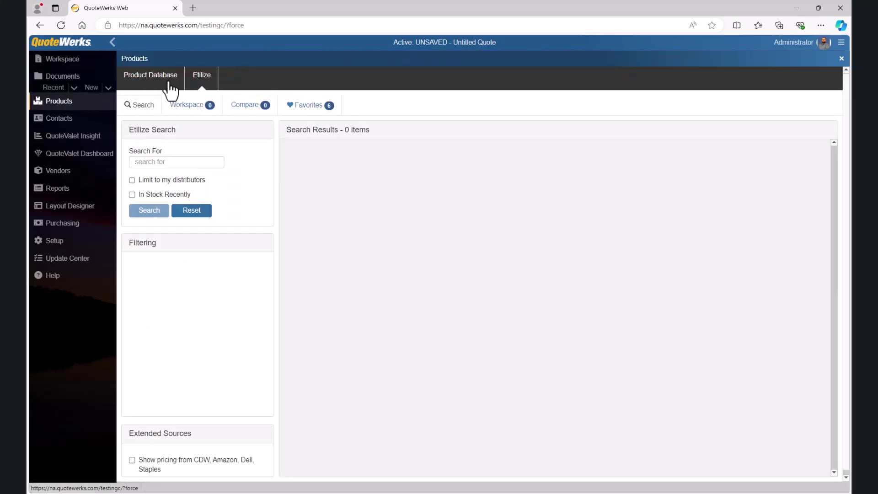
pyautogui.click(170, 82)
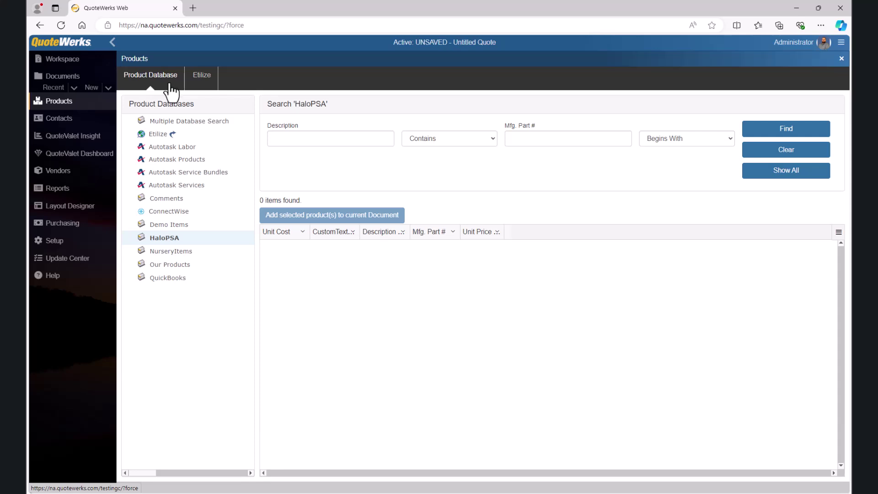
pyautogui.click(292, 140)
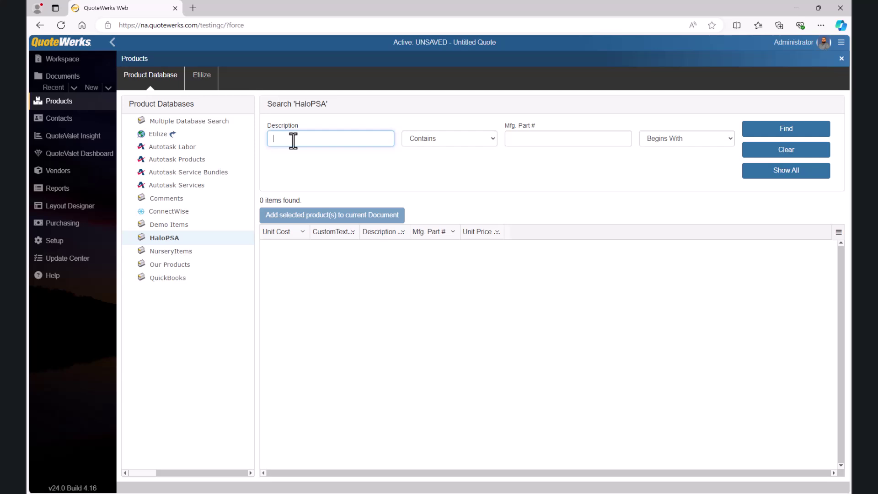
pyautogui.write('TV')
pyautogui.click(786, 132)
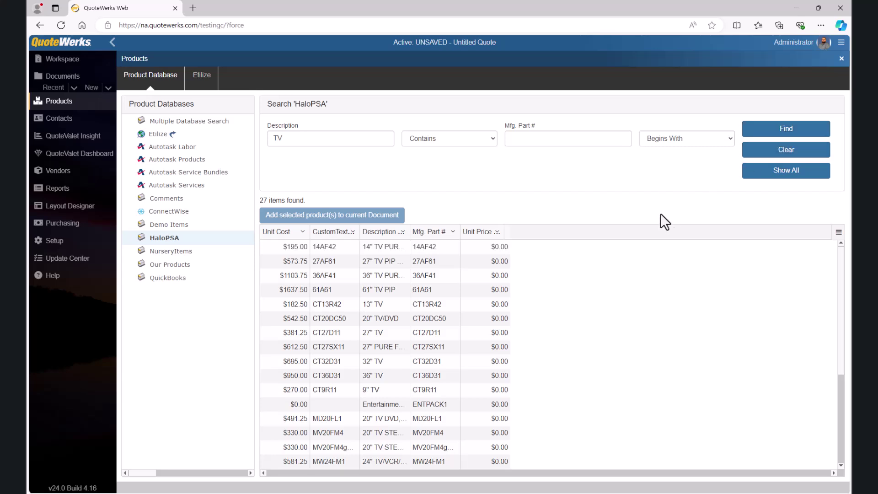
# Add the 61" TV PIP product to the quote and edit its price modifier
pyautogui.click(353, 290)
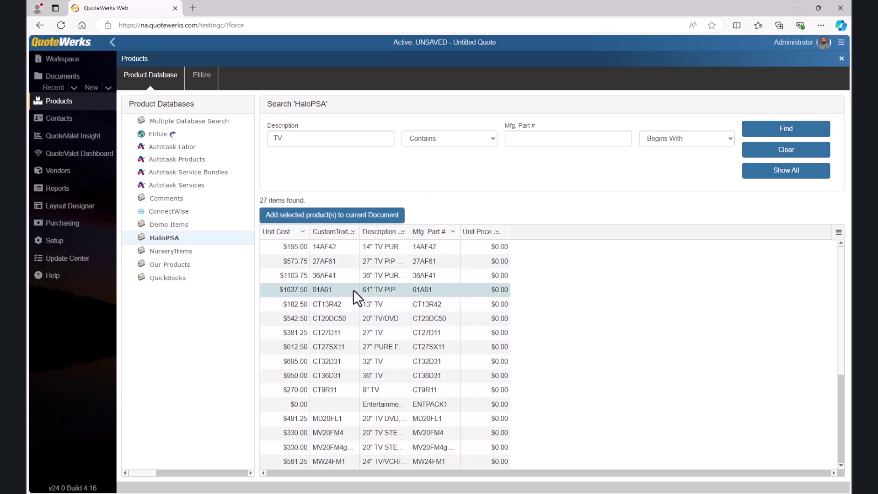
pyautogui.click(335, 219)
pyautogui.click(322, 133)
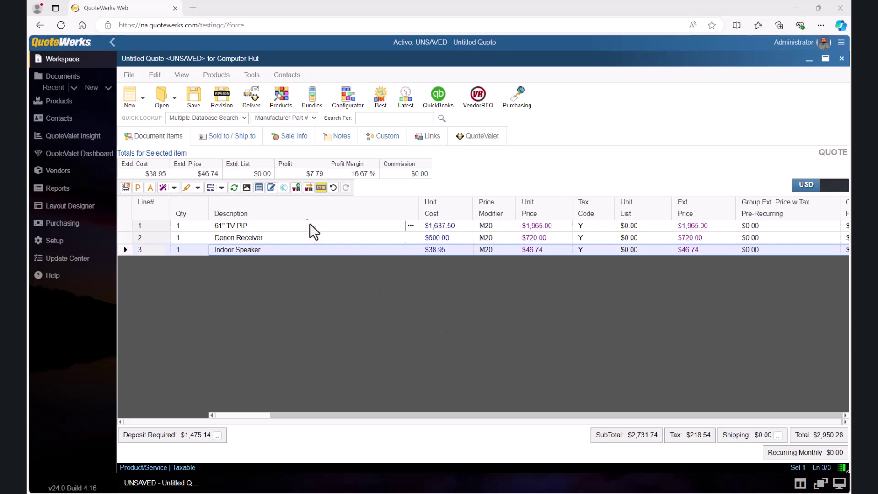
# Save the quote as 'Entertainment System - Computer Hut - November 20, 2024' with HaloPSA status kept online
pyautogui.click(194, 96)
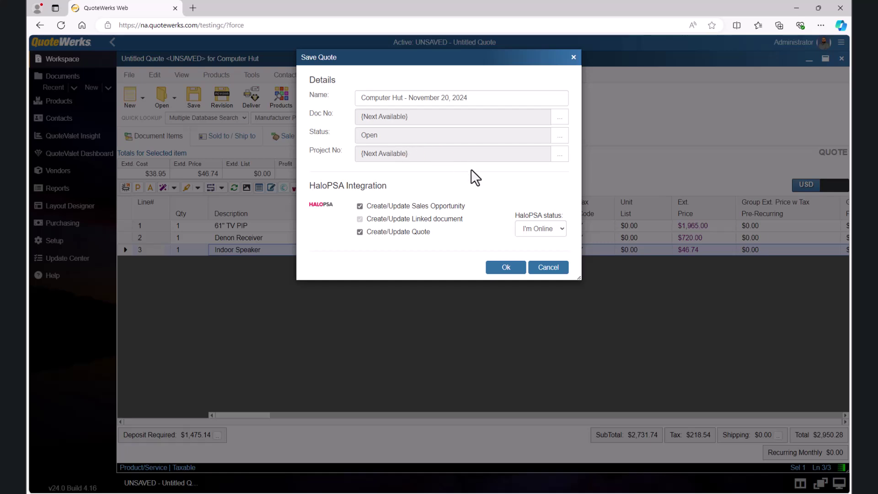
pyautogui.click(359, 102)
pyautogui.write('Enterta')
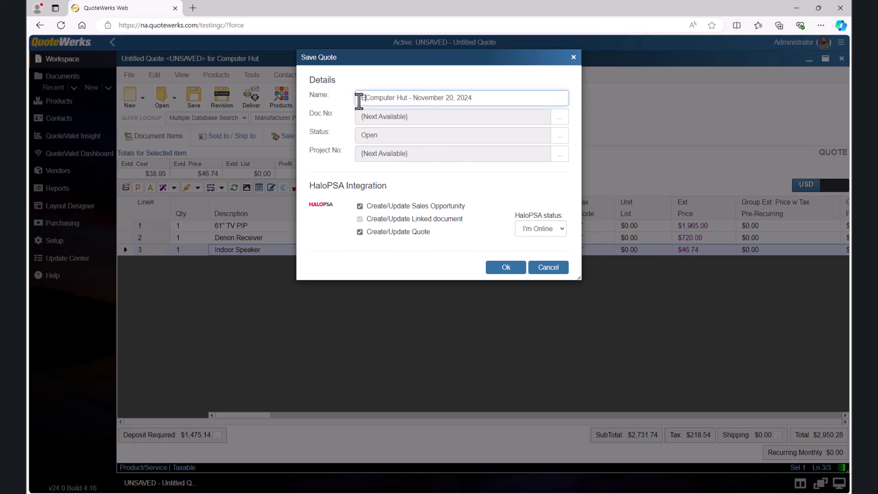
pyautogui.write('inment System')
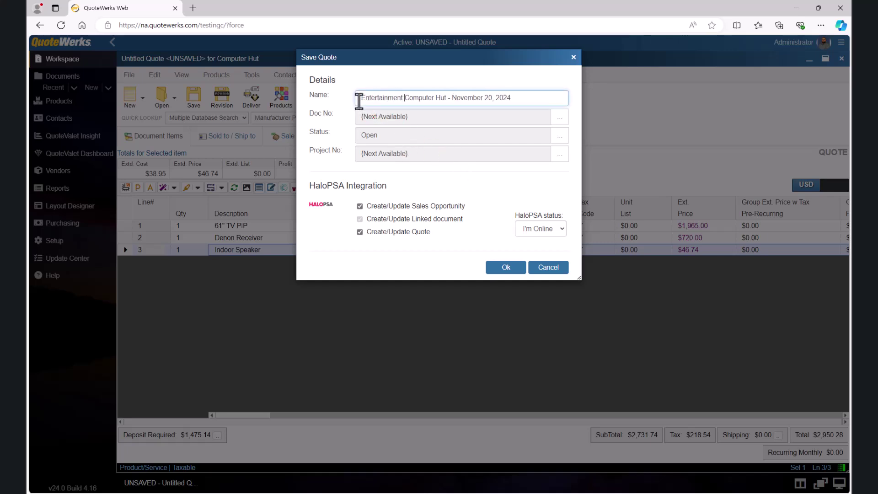
pyautogui.write(' -')
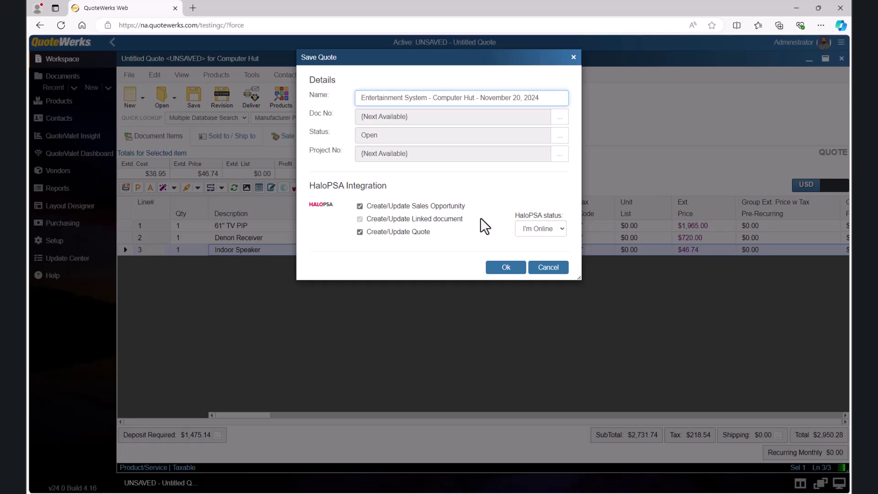
pyautogui.click(563, 232)
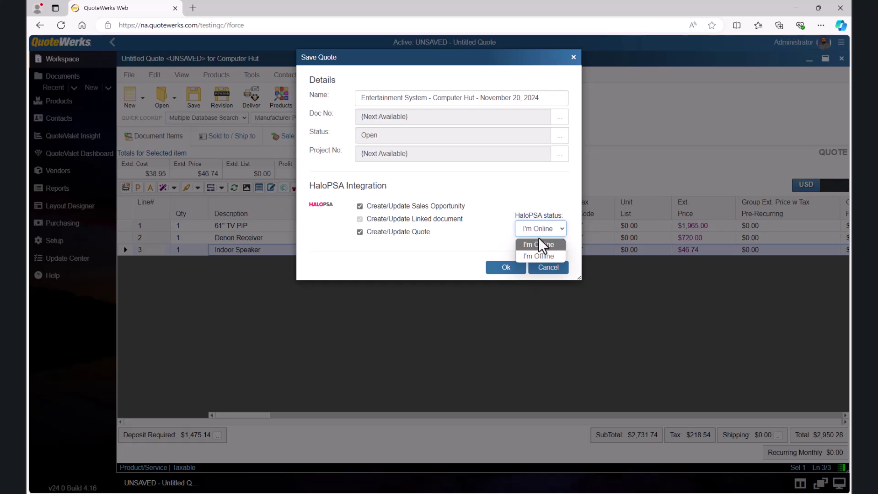
pyautogui.click(526, 246)
pyautogui.click(507, 269)
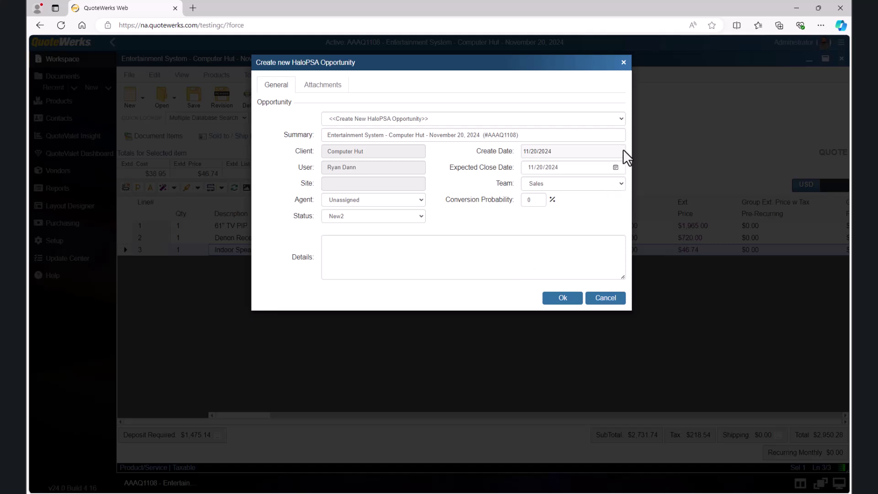
# Keep <<Create New>> for the opportunity, assign an agent and set status to Qualified
pyautogui.click(621, 120)
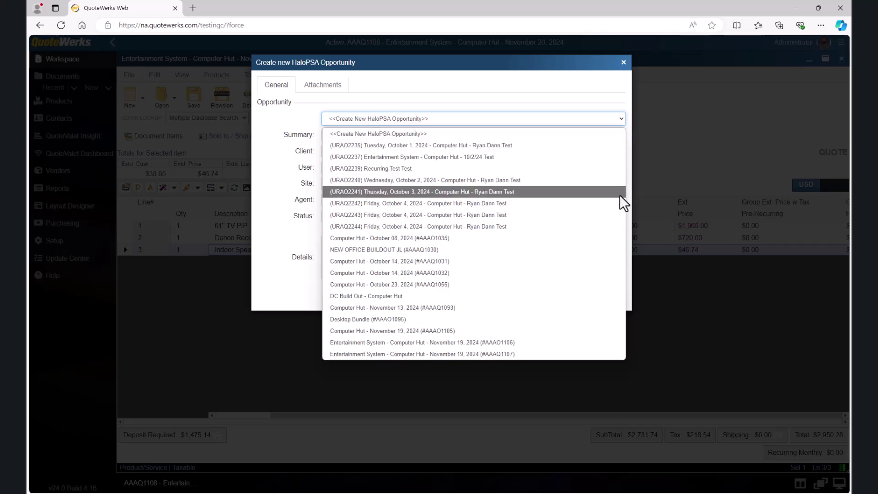
pyautogui.click(622, 118)
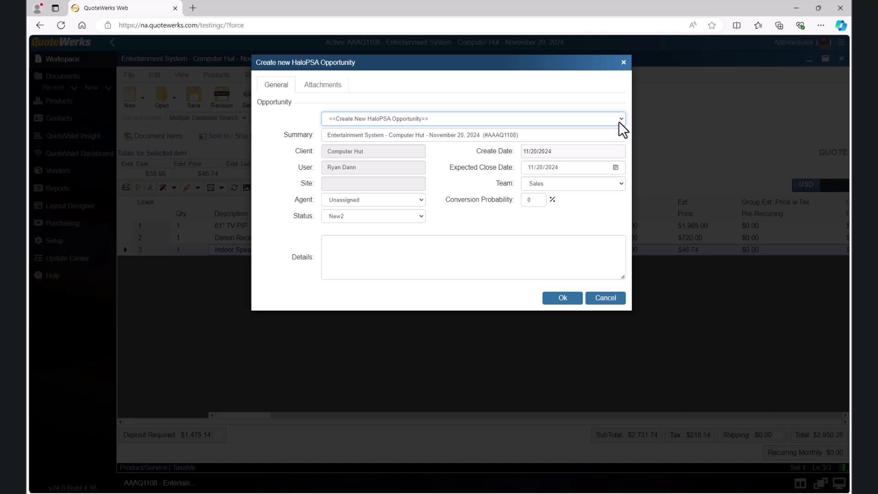
pyautogui.click(422, 201)
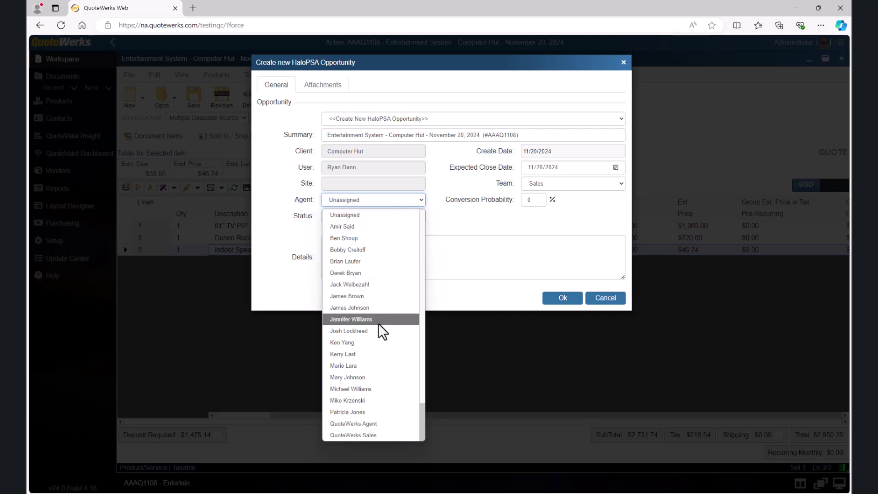
pyautogui.click(377, 334)
pyautogui.click(421, 217)
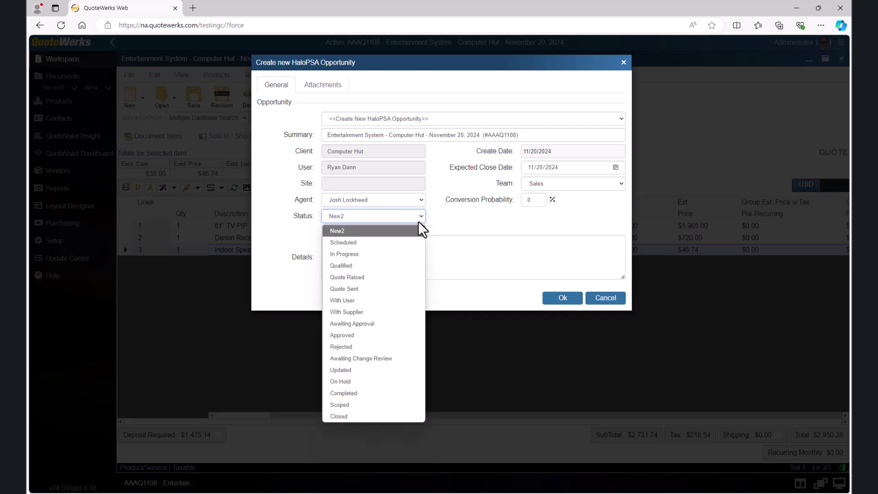
pyautogui.click(404, 265)
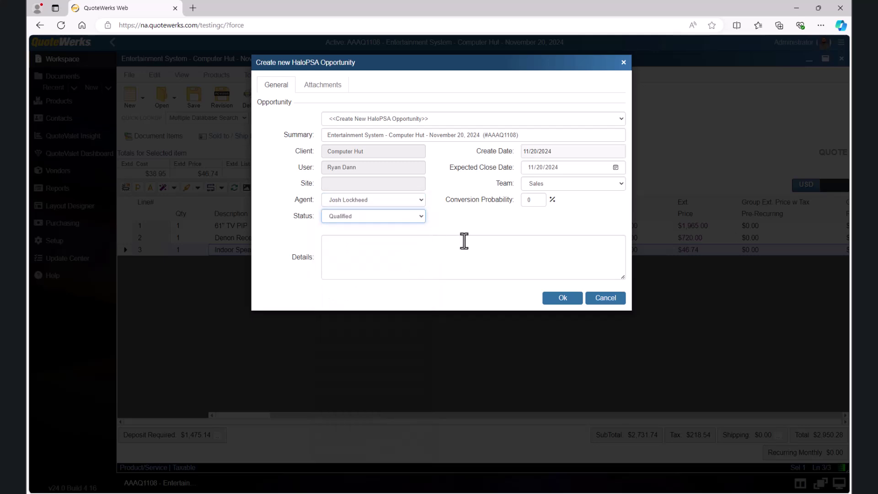
# Set expected close date 11/27/2024 and 50% conversion probability, then create the opportunity
pyautogui.click(615, 168)
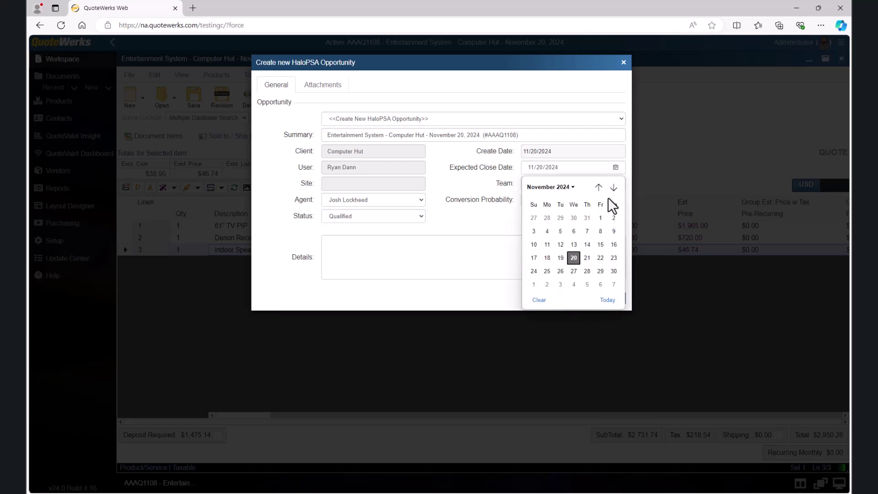
pyautogui.click(573, 271)
pyautogui.doubleClick(543, 200)
pyautogui.write('50')
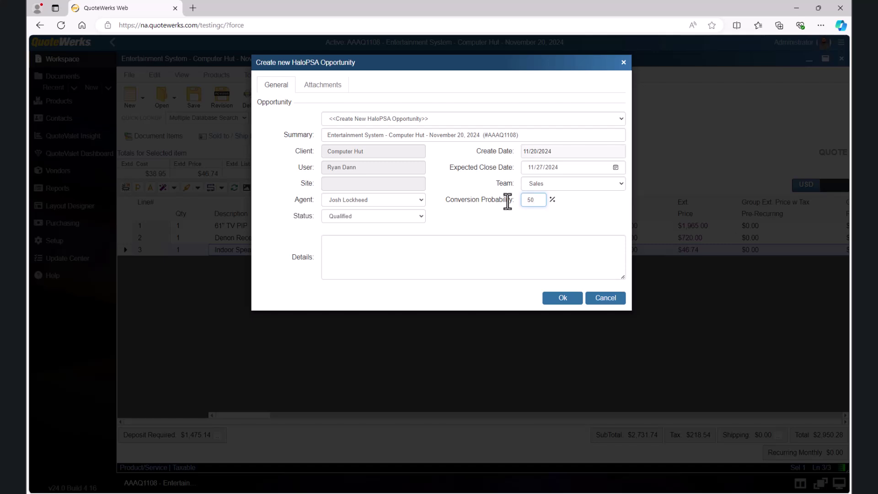
pyautogui.click(566, 243)
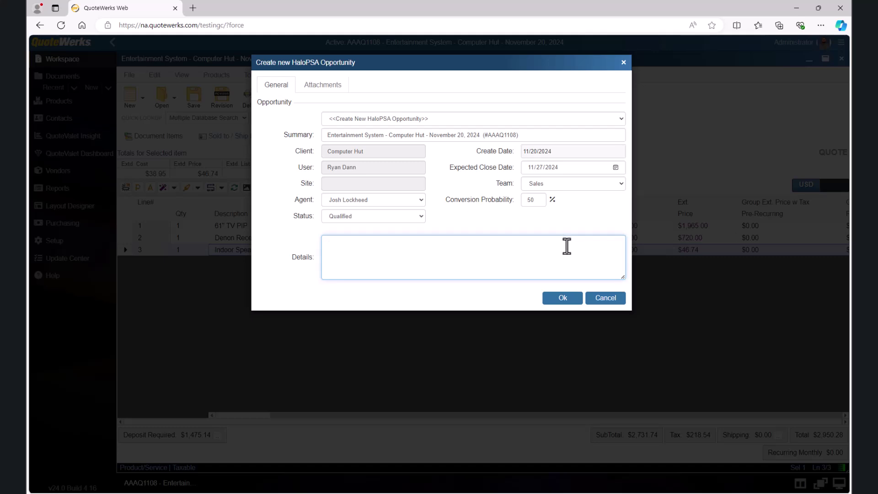
pyautogui.click(572, 300)
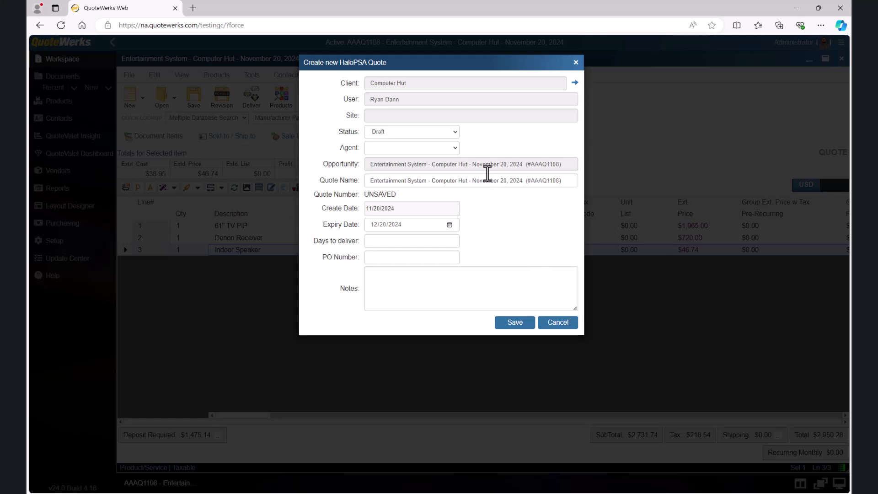
# Assign the sales agent to the new HaloPSA quote and save it
pyautogui.click(454, 147)
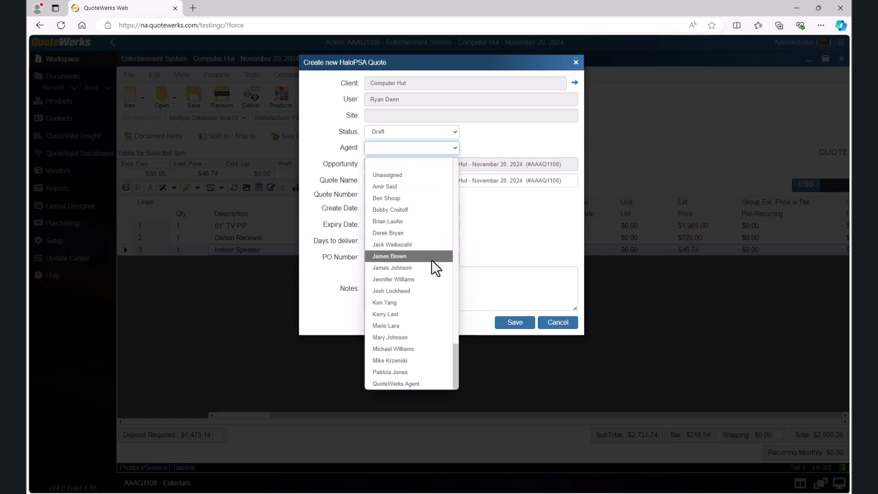
pyautogui.click(431, 290)
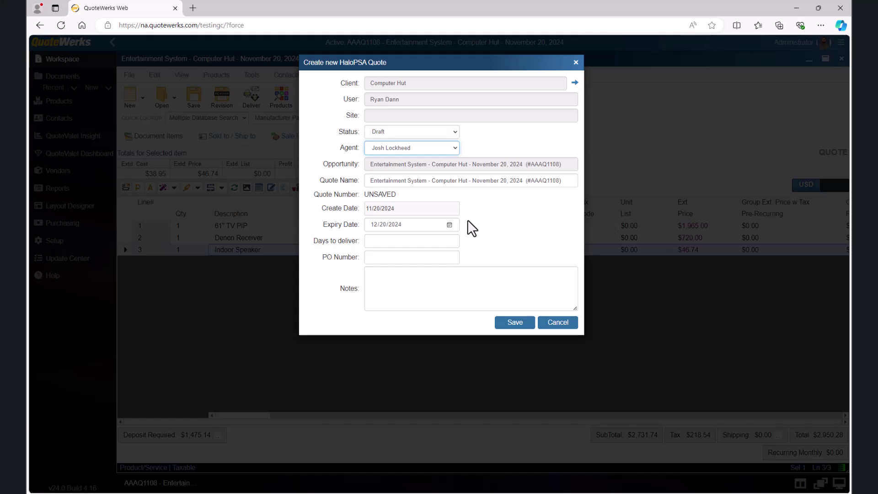
pyautogui.click(514, 324)
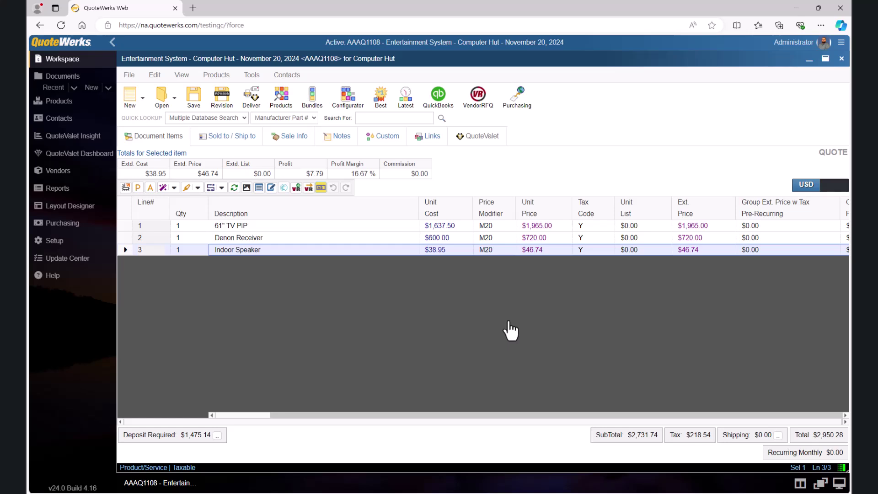
# From the quote's Links, open 'View Opportunity in HaloPSA' in a new browser tab
pyautogui.click(430, 137)
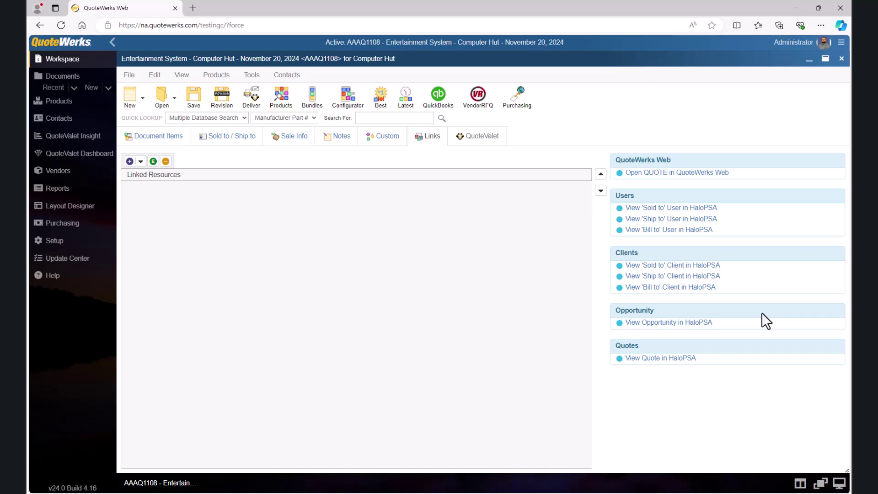
pyautogui.click(700, 323)
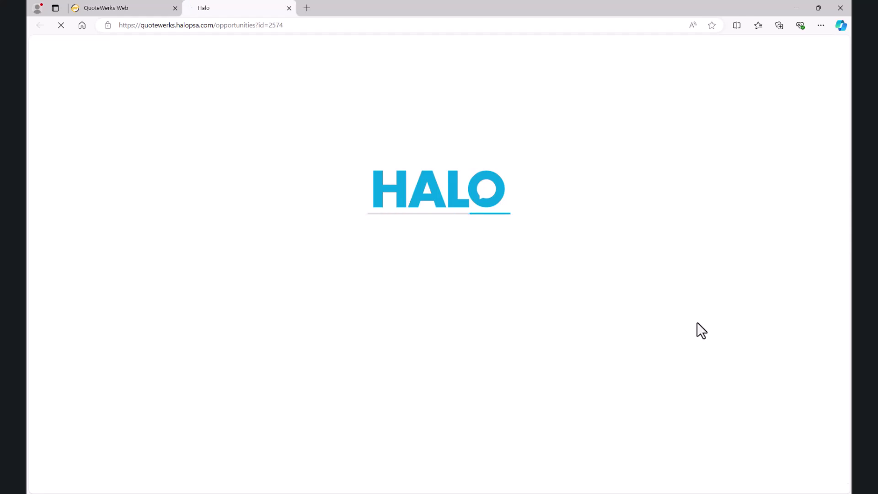
# Sign in to HaloPSA, view the Computer Hut opportunity details and open Quotation 2574-1
pyautogui.click(465, 279)
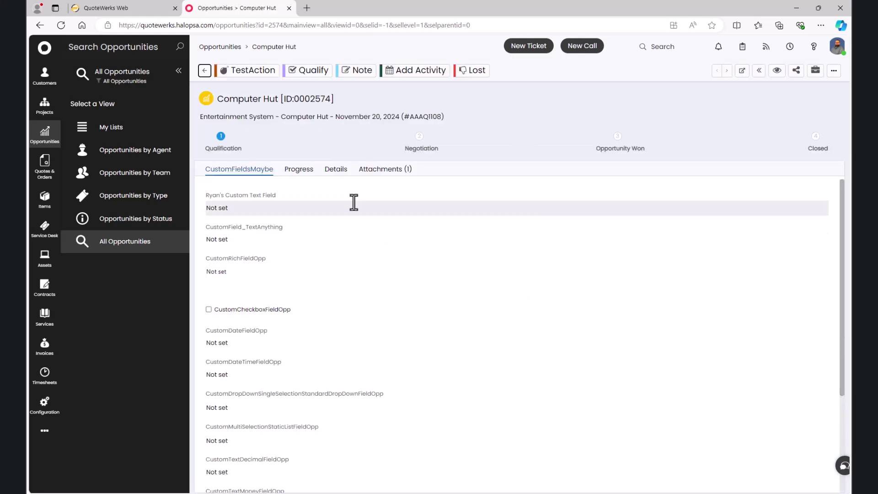
pyautogui.click(334, 169)
pyautogui.scroll(-5, 235, 368)
pyautogui.click(235, 364)
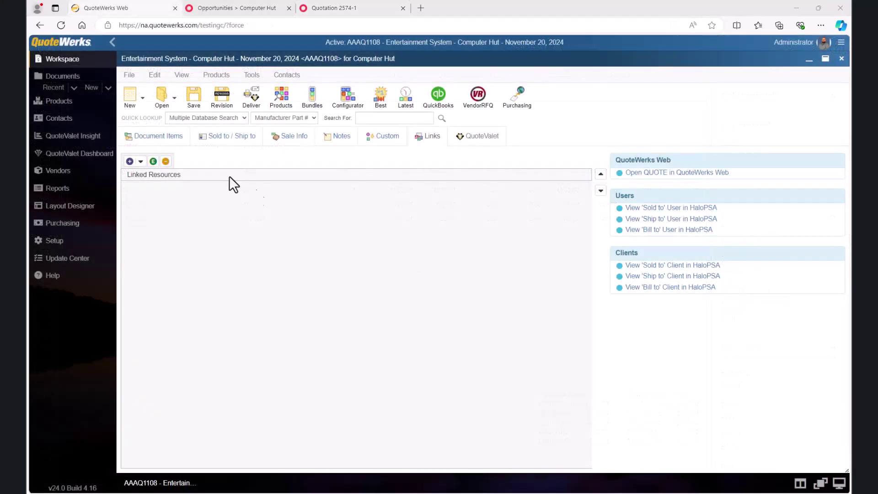
# Change the Indoor Speaker quantity in row 3 of Document Items to 2
pyautogui.click(168, 137)
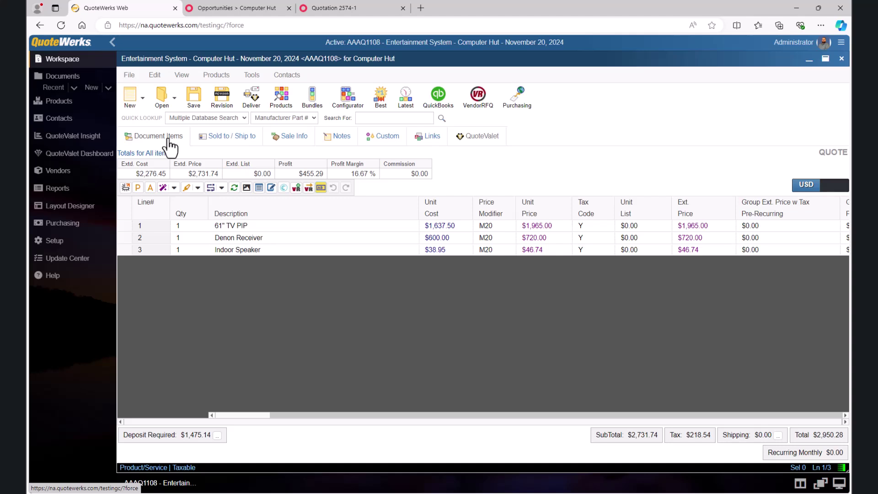
pyautogui.click(184, 250)
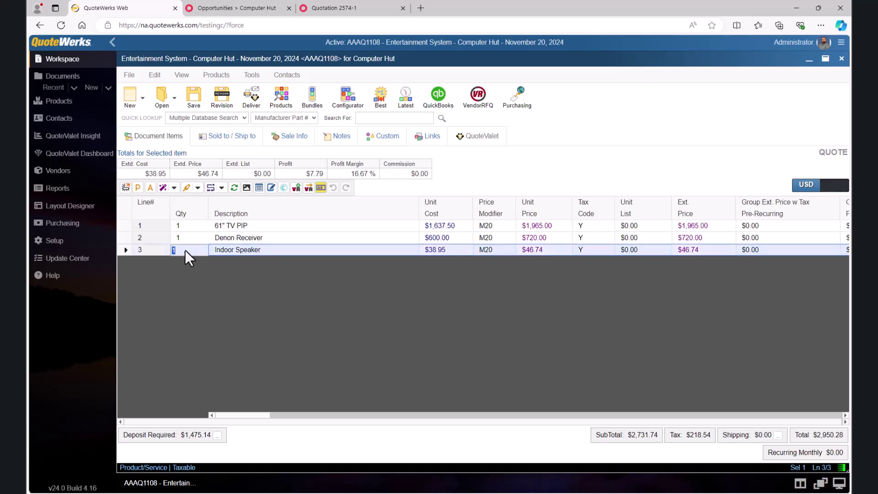
pyautogui.click(256, 282)
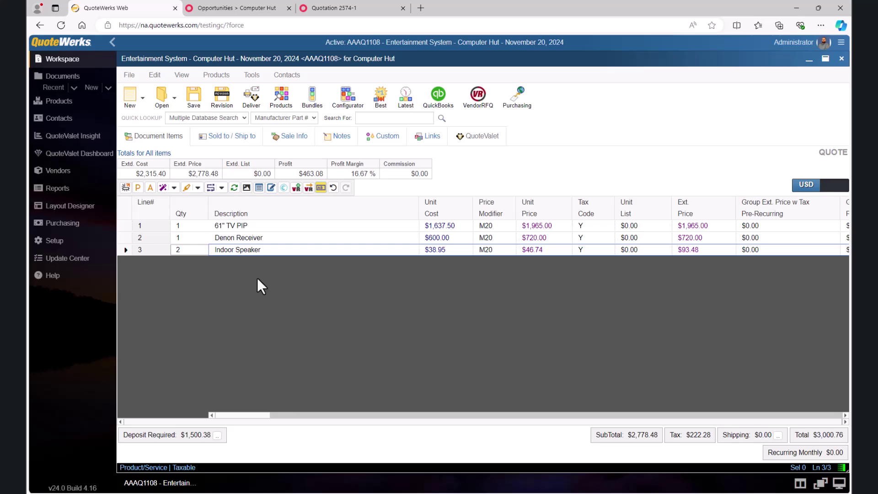
# Save the quote with HaloPSA sync, creating an Awaiting Approval opportunity and its HaloPSA quote
pyautogui.click(193, 97)
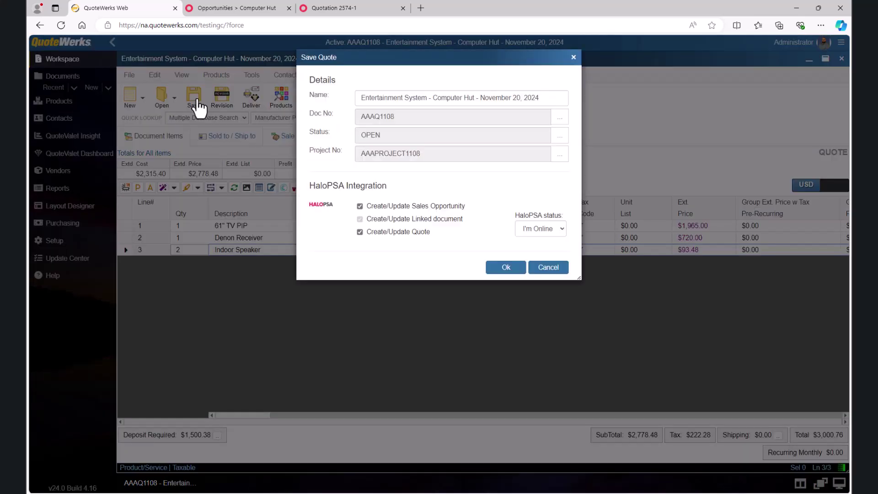
pyautogui.click(506, 268)
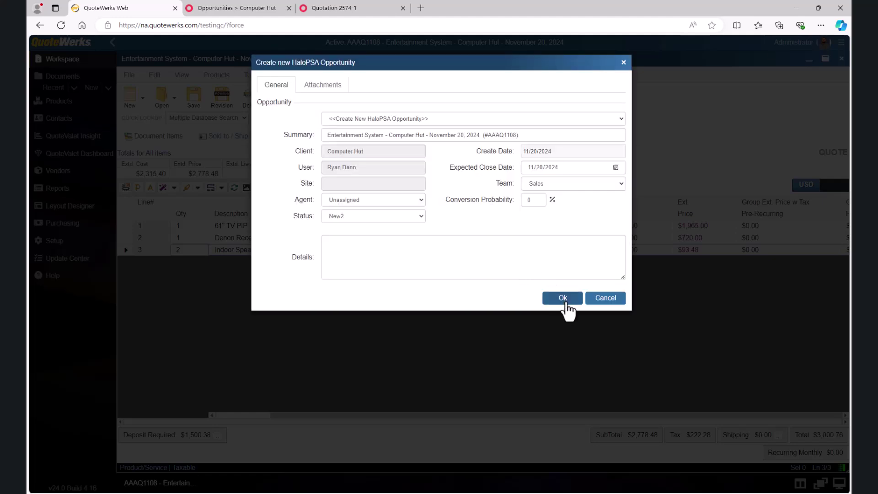
pyautogui.click(421, 217)
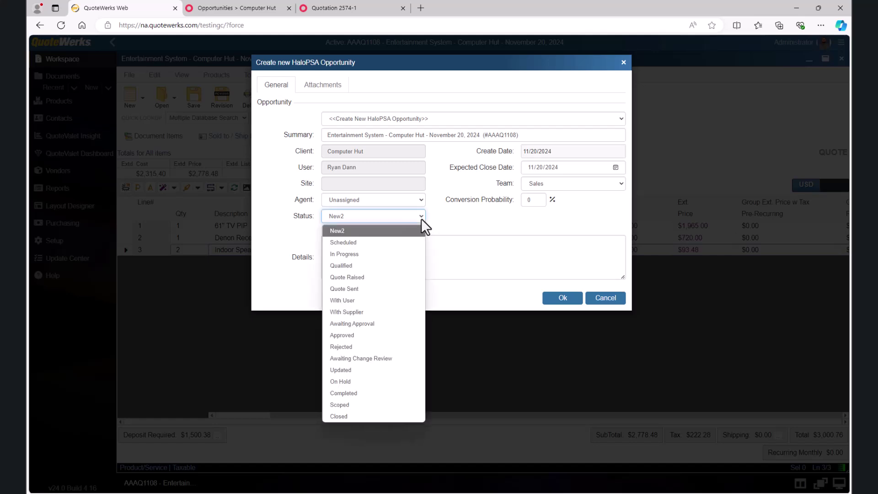
pyautogui.click(412, 323)
pyautogui.click(561, 300)
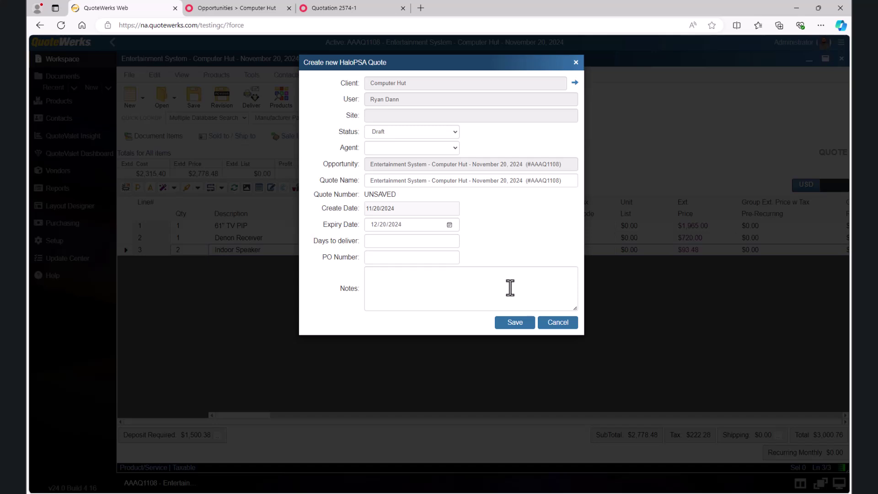
pyautogui.click(515, 323)
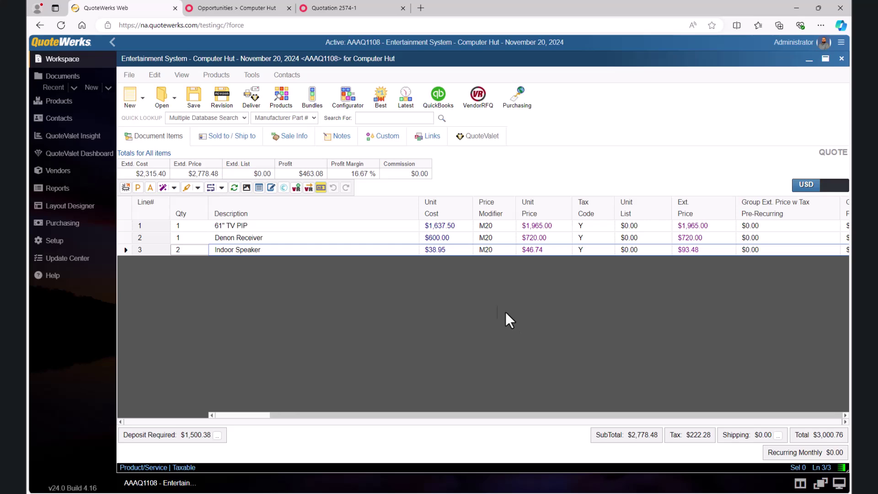
# Upload the quote to QuoteValet using the Quote (Minimal) layout and preview its web page
pyautogui.click(257, 110)
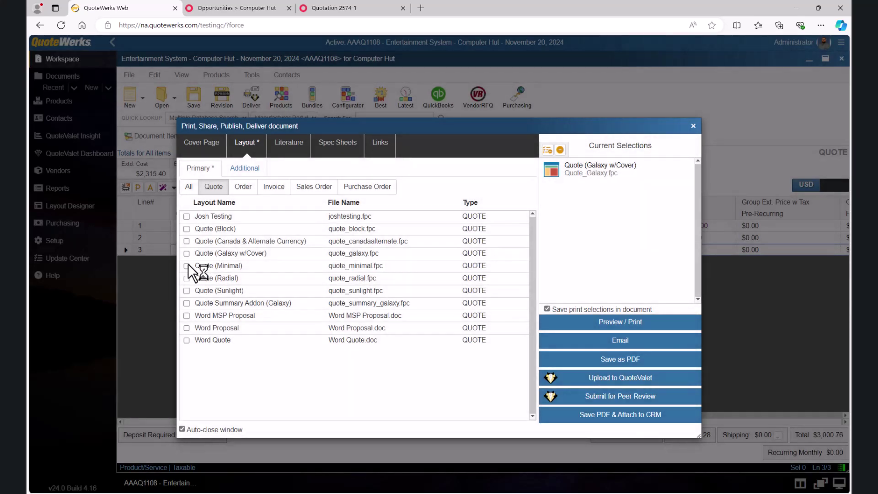
pyautogui.click(186, 265)
pyautogui.click(618, 378)
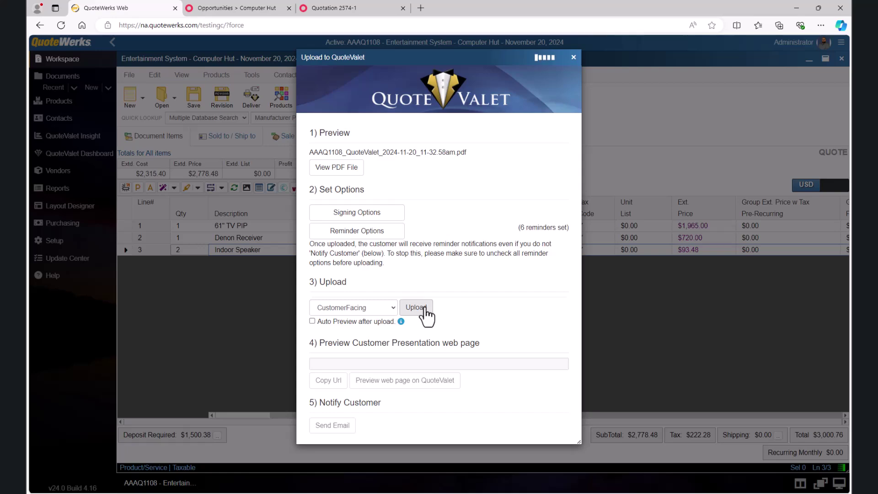
pyautogui.click(423, 308)
pyautogui.click(405, 380)
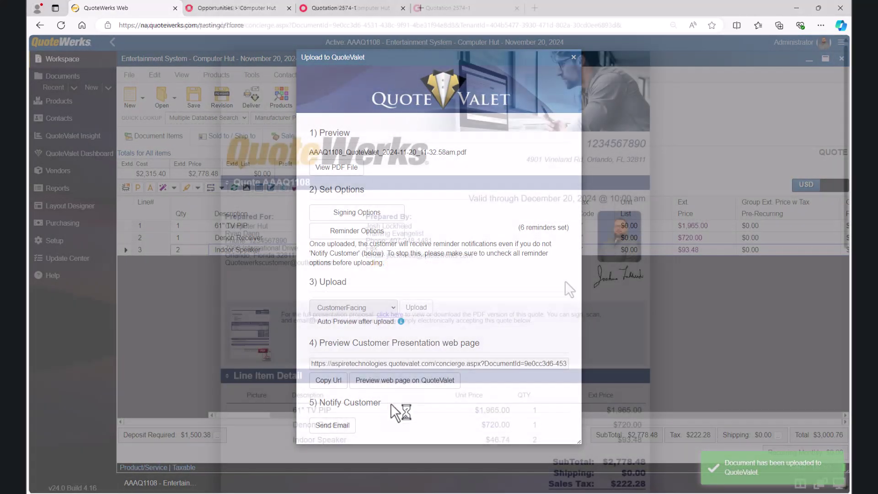
# Accept quote AAAQ1108 in QuoteValet after agreeing to the terms and entering the customer's printed name
pyautogui.scroll(-7, 565, 280)
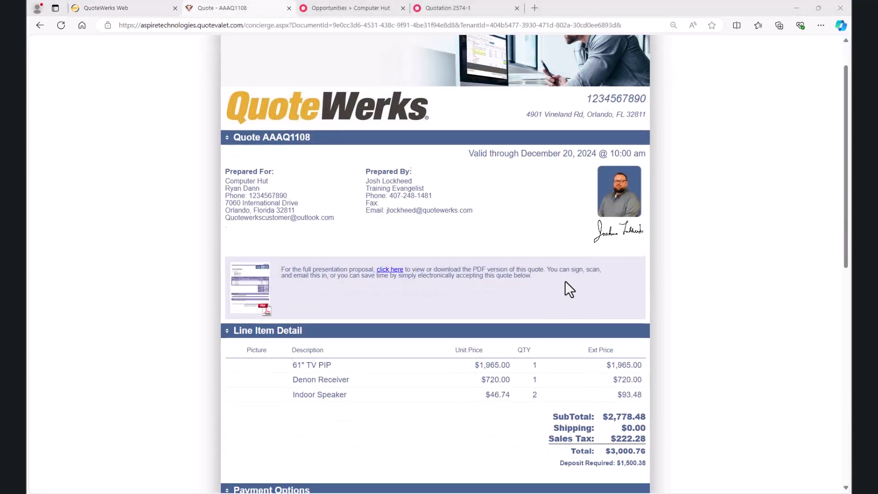
pyautogui.scroll(-1, 565, 281)
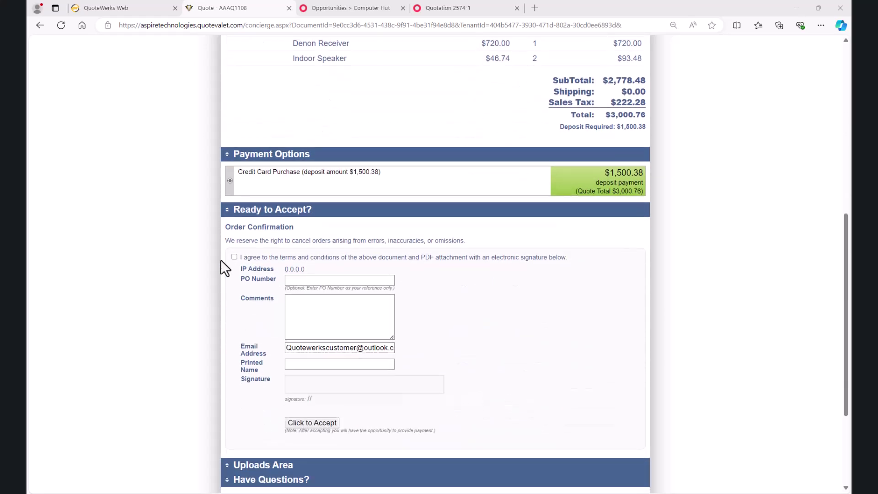
pyautogui.click(233, 257)
pyautogui.click(316, 364)
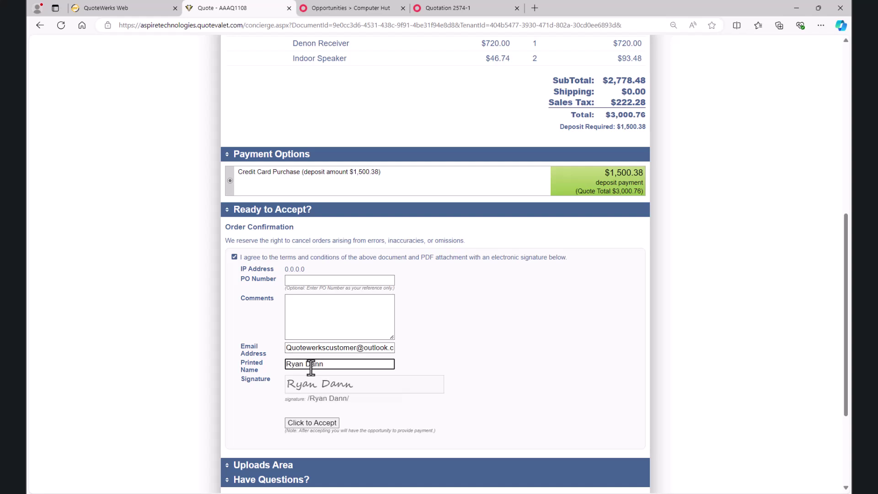
pyautogui.click(303, 420)
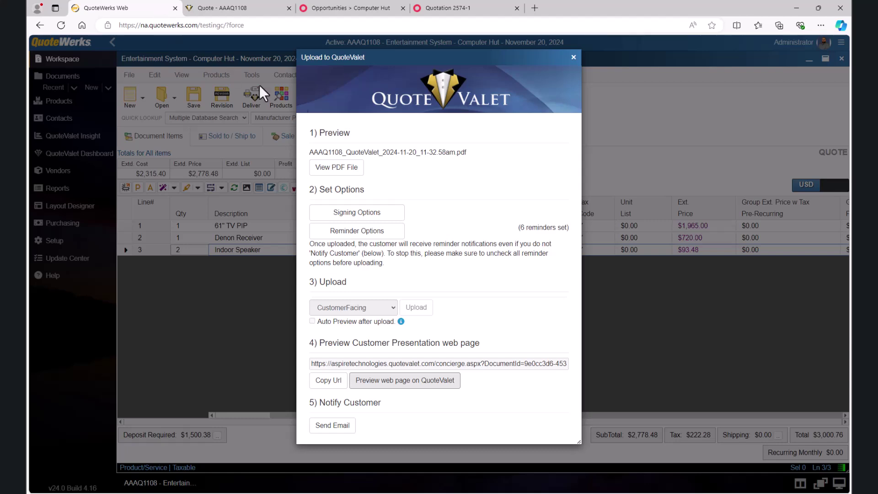
# Apply the customer's QuoteValet selections, convert AAAQ1108 to an order, and close the HaloPSA opportunity as Won
pyautogui.click(573, 57)
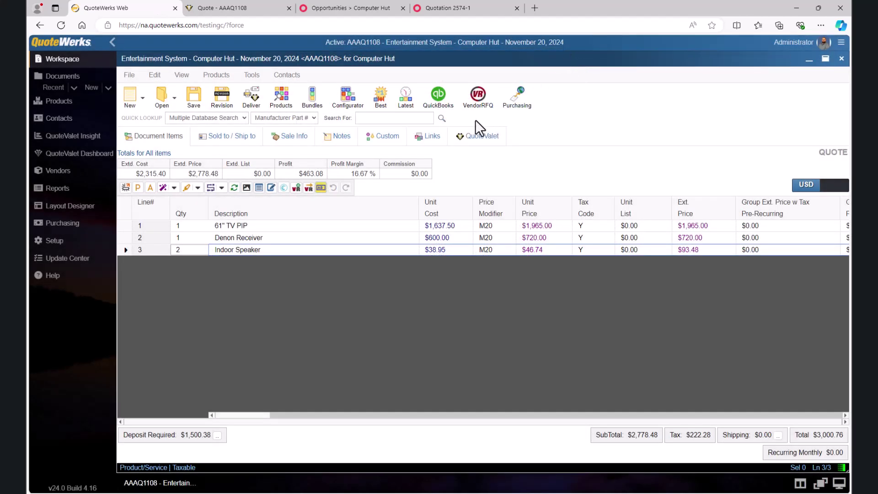
pyautogui.click(476, 137)
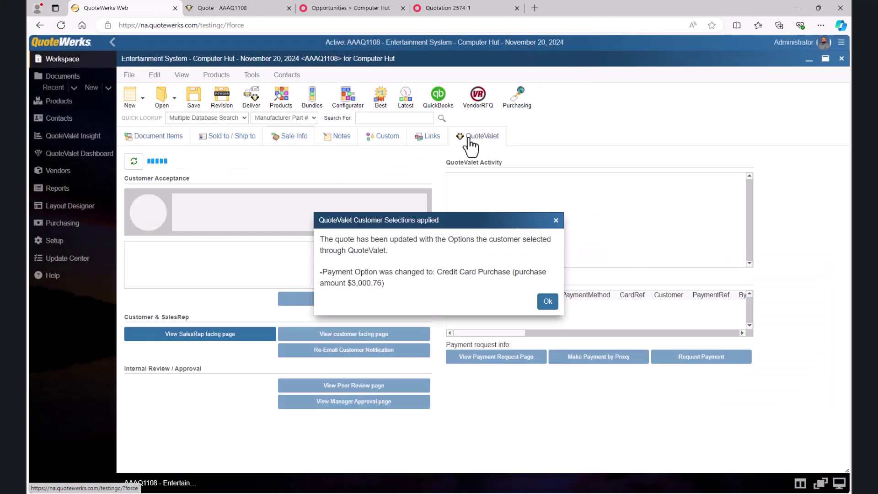
pyautogui.click(550, 309)
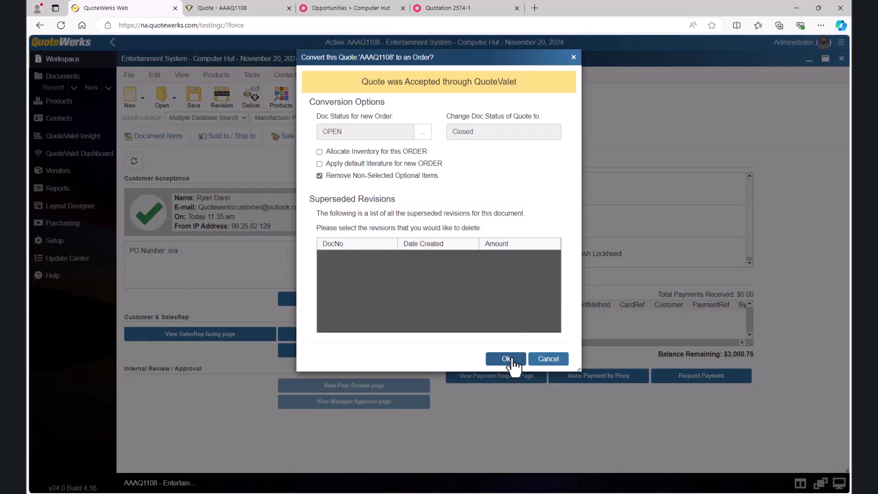
pyautogui.click(510, 360)
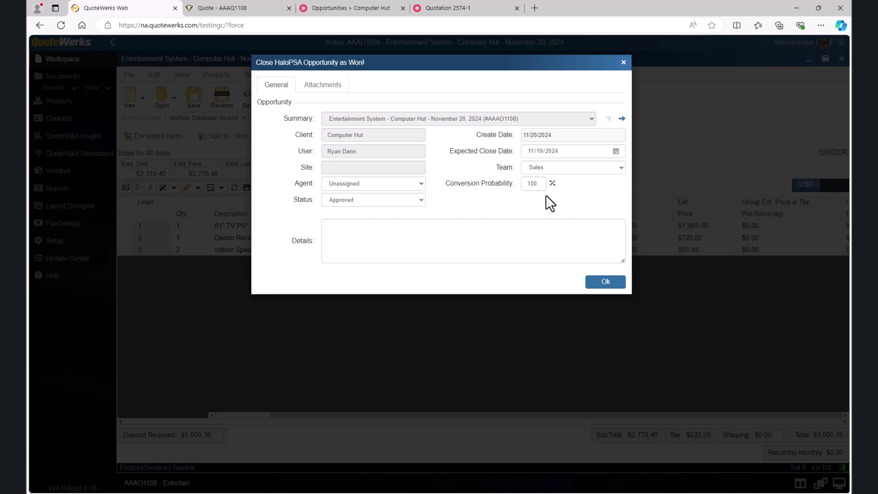
pyautogui.click(596, 282)
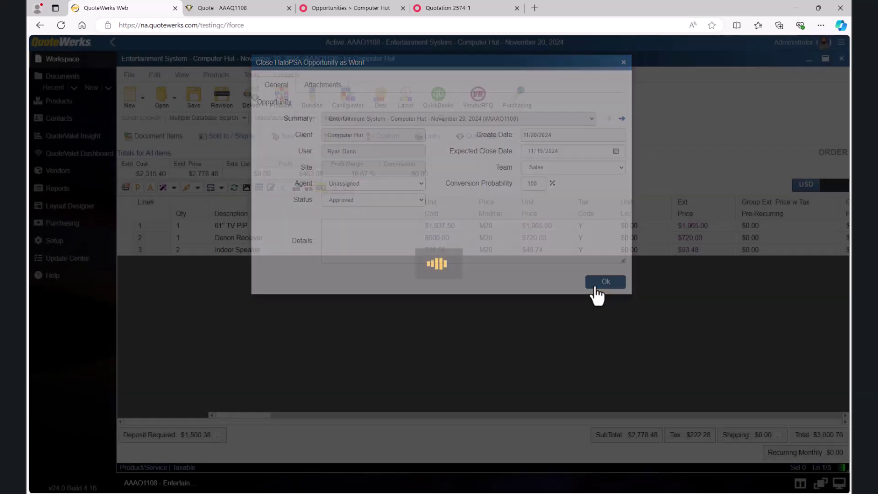